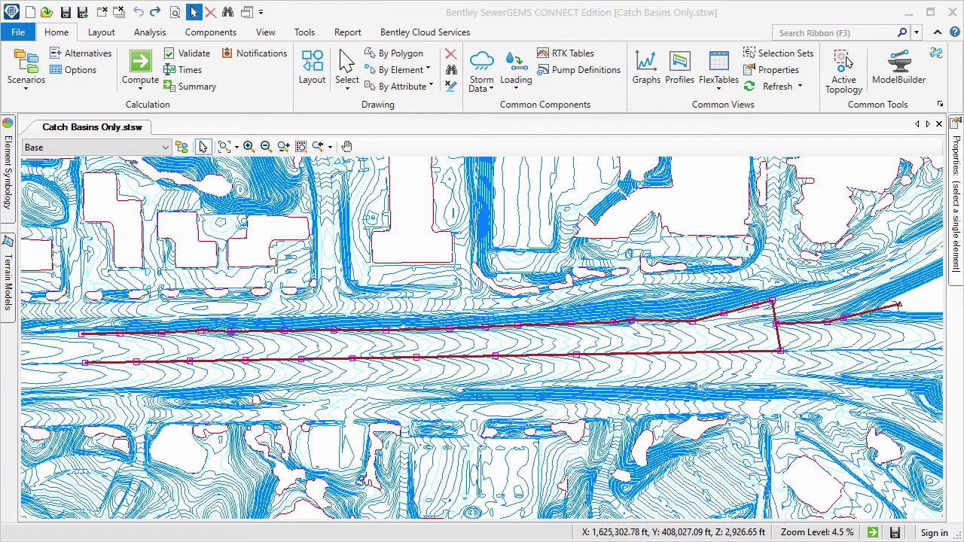
- Select all 31 catch basins and run Update Catchments for Inlets to delineate their catchments from the terrain
click(415, 71)
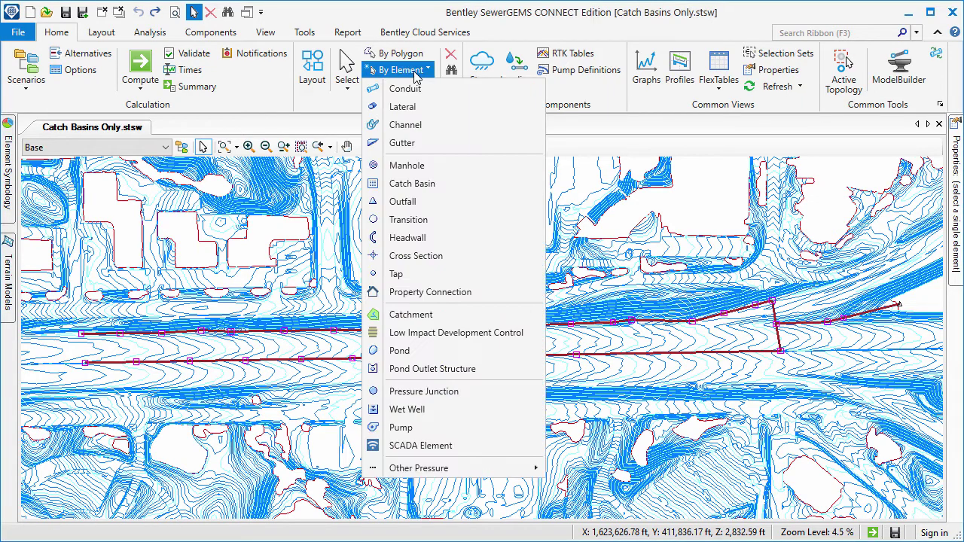
click(422, 185)
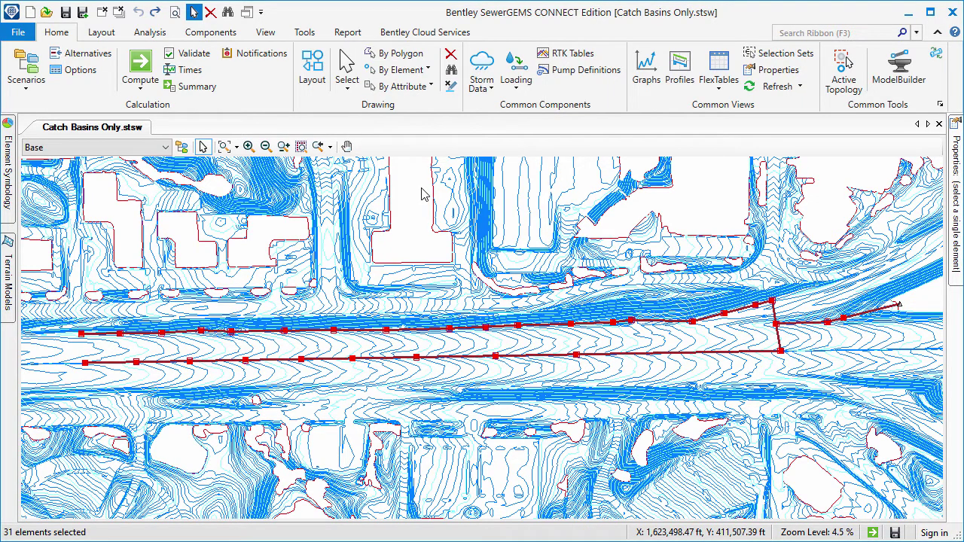
right_click(424, 194)
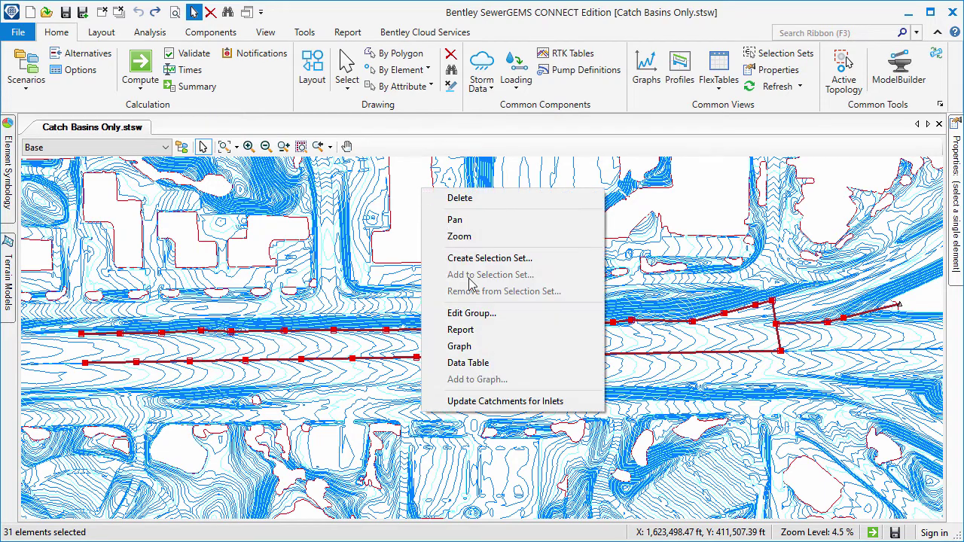
click(498, 402)
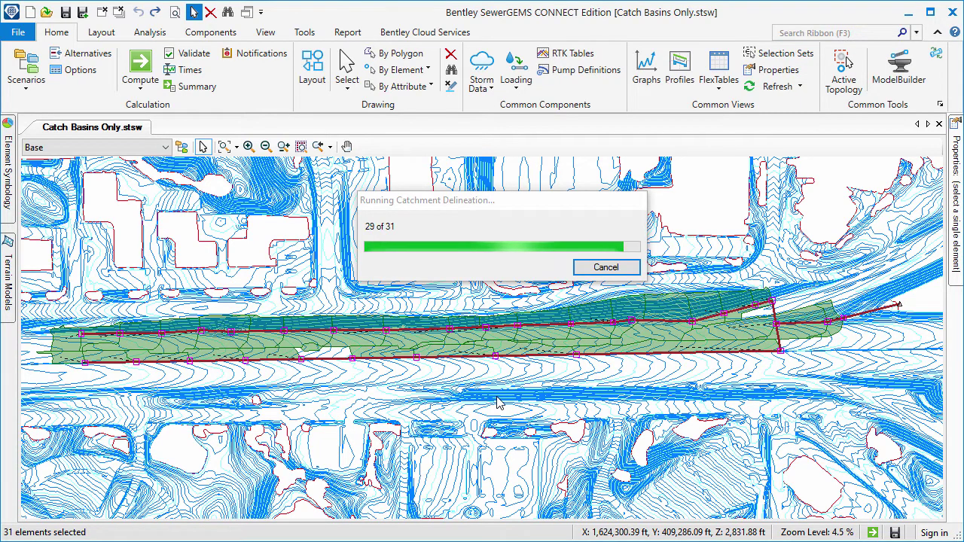
- Uncheck TerrainModel.tin to hide its contours, then zoom in on the network's eastern end
click(12, 294)
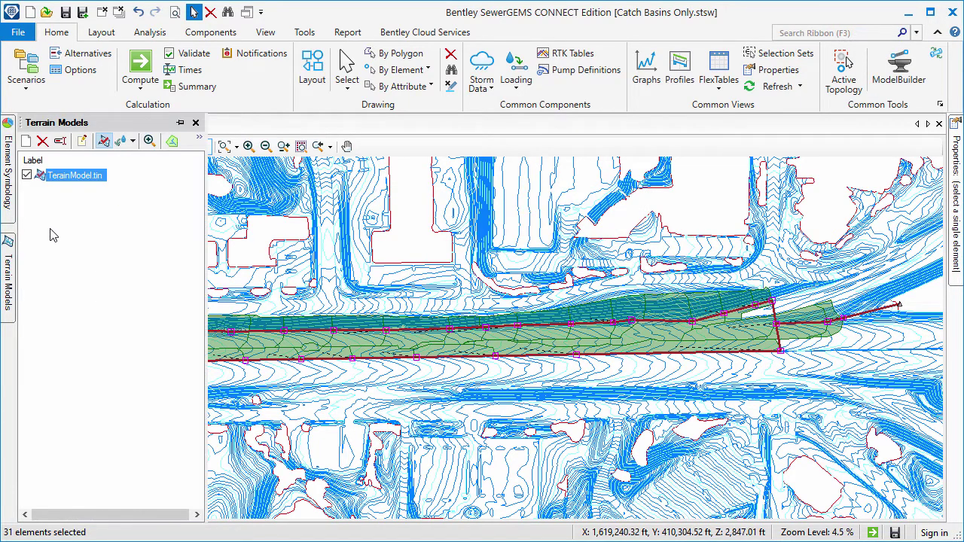
click(27, 176)
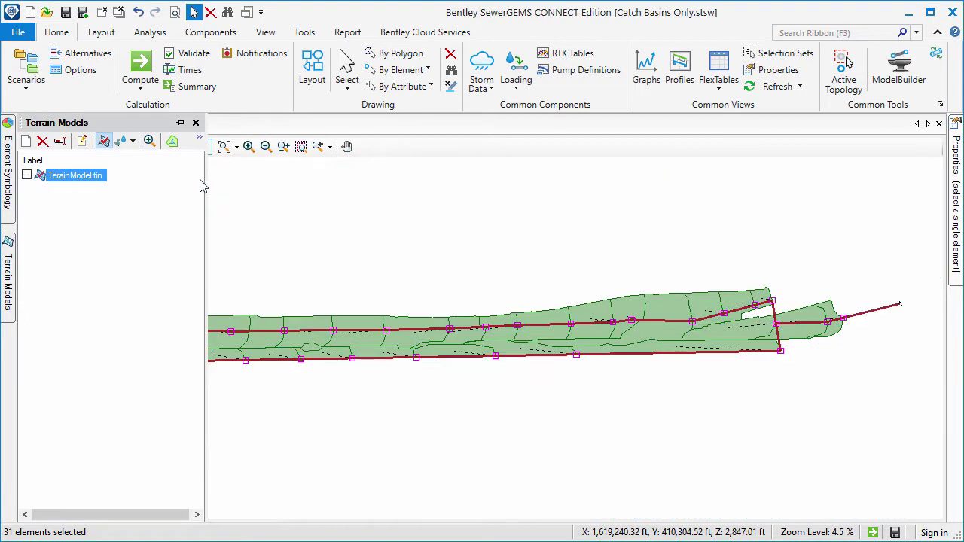
scroll(774, 308, up, 3)
scroll(737, 275, up, 4)
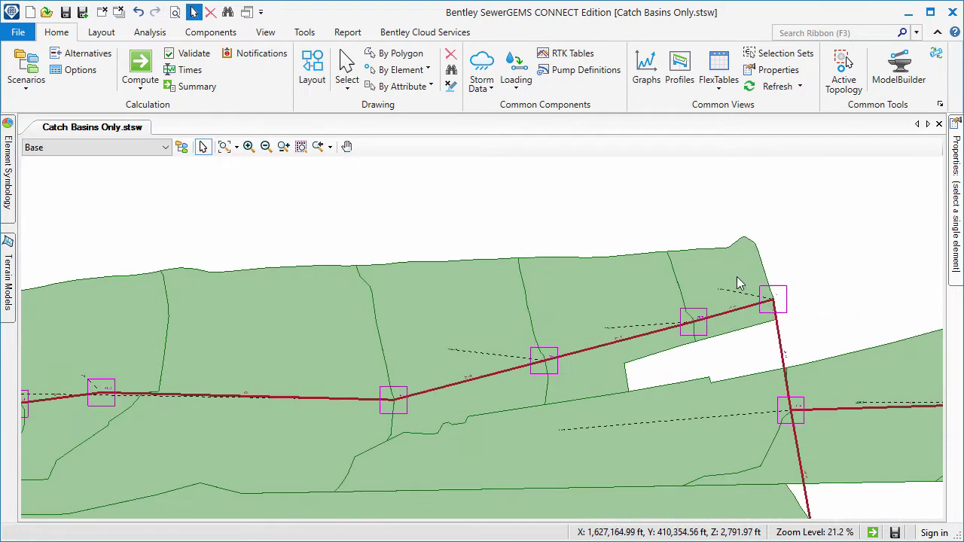
scroll(741, 323, down, 2)
scroll(742, 324, up, 1)
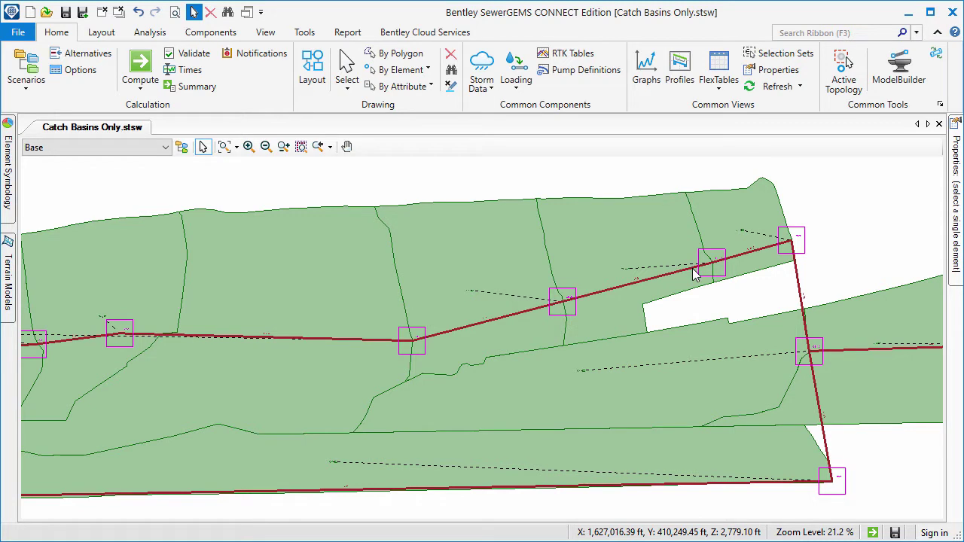
- Reconnect pipe CO-37 to the top-right node
right_click(693, 274)
mouse_move(713, 282)
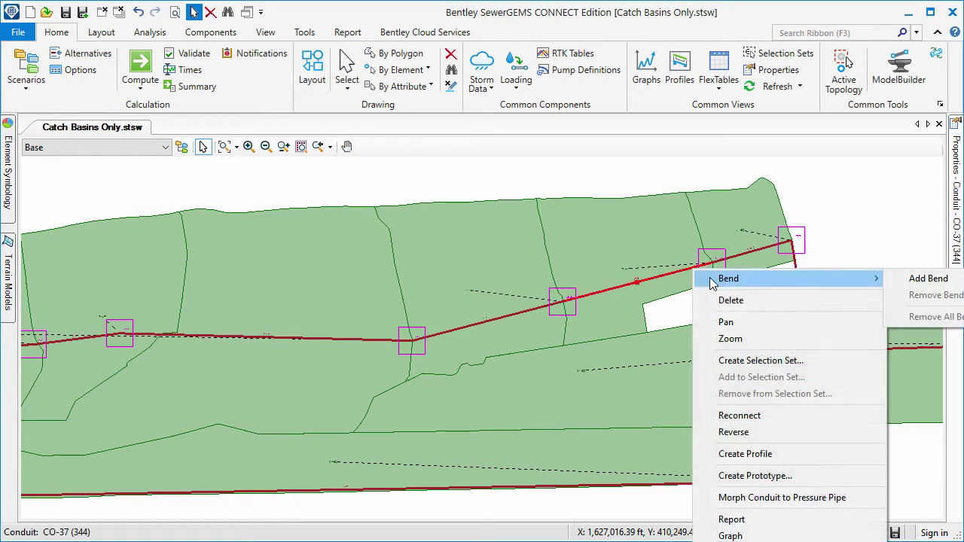
click(742, 416)
click(792, 239)
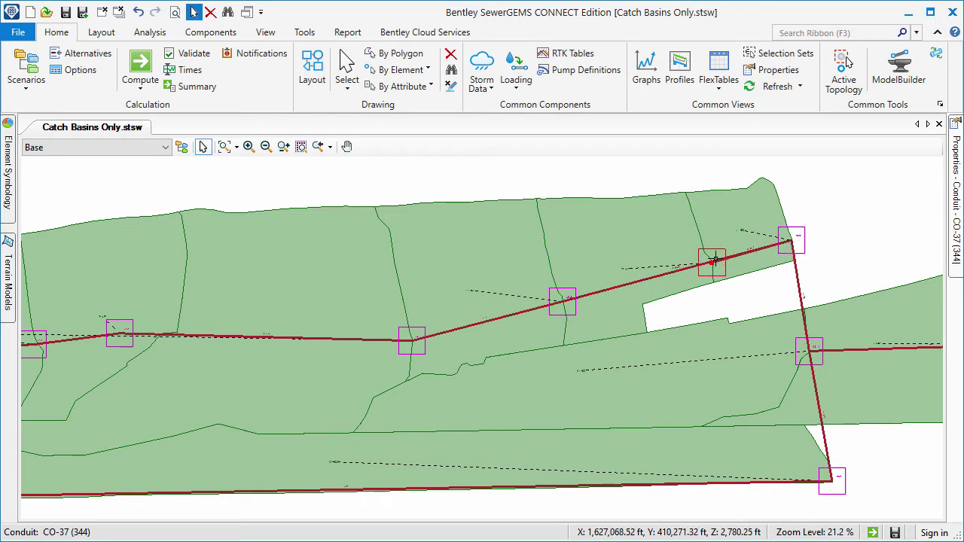
- Delete catch basin CB-33 with its catchment, then redelineate CB-34's catchment
click(713, 261)
ctrl+click(682, 254)
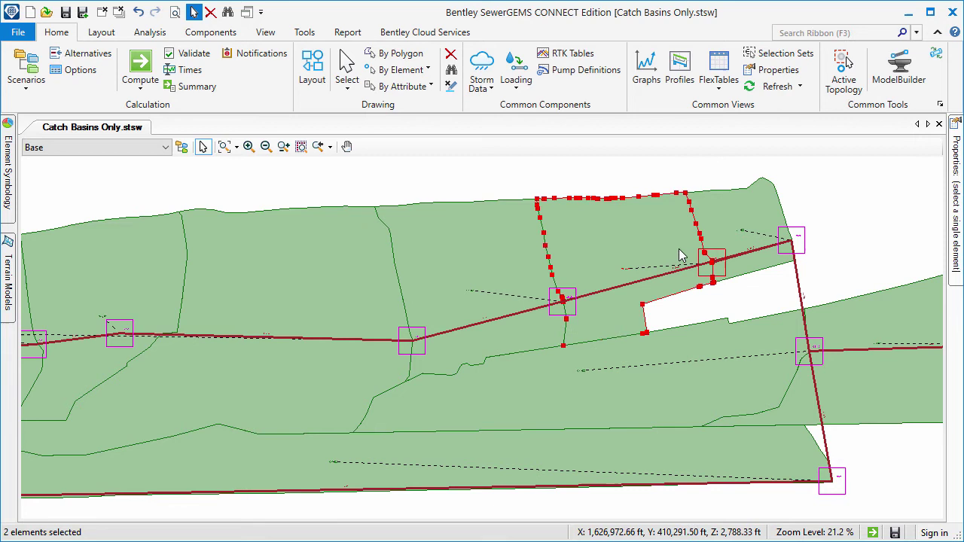
key(Delete)
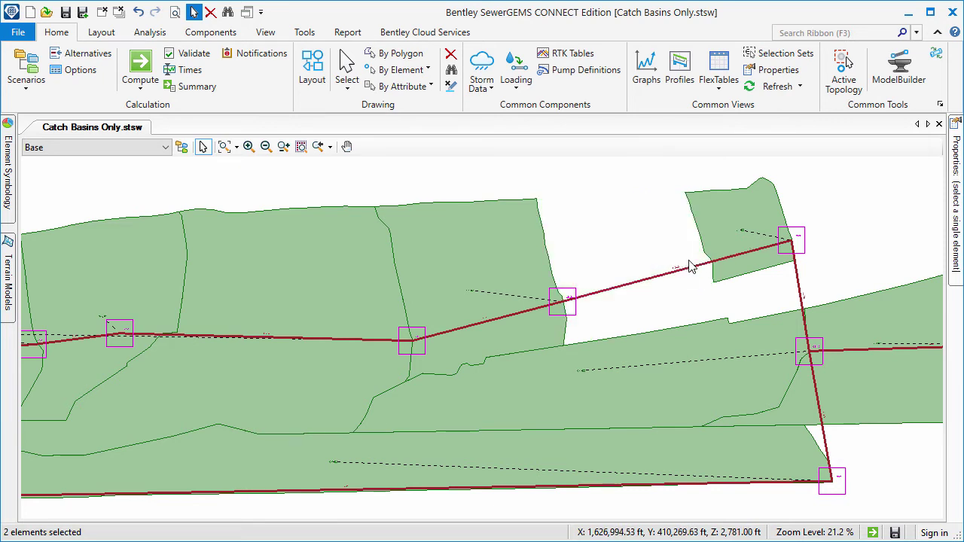
right_click(792, 246)
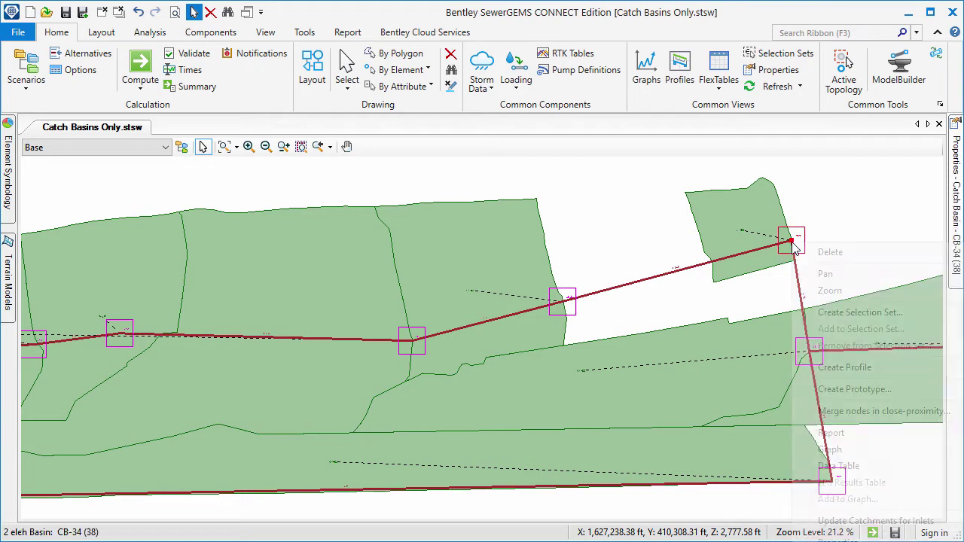
click(834, 521)
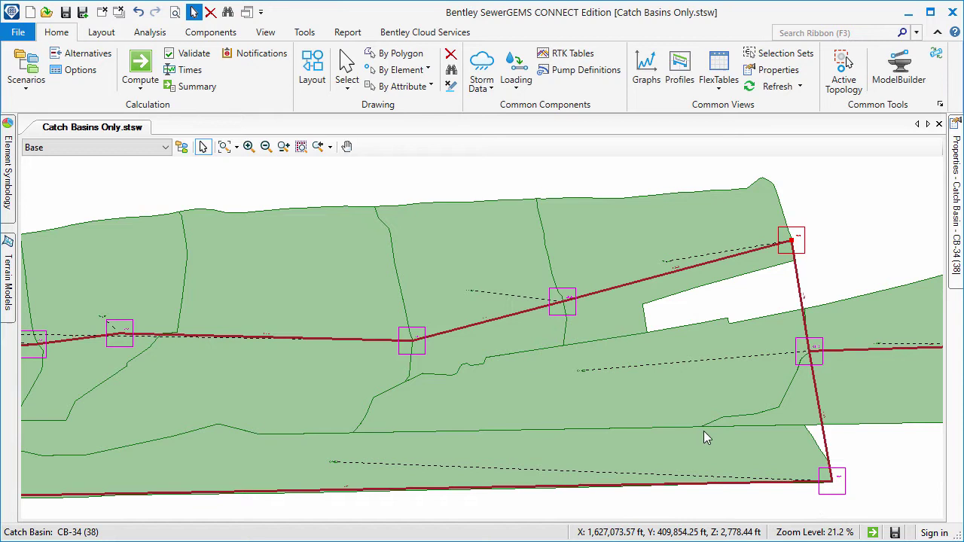
- Select catch basin CB-28 and start a Downstream Trace on the terrain model
click(564, 311)
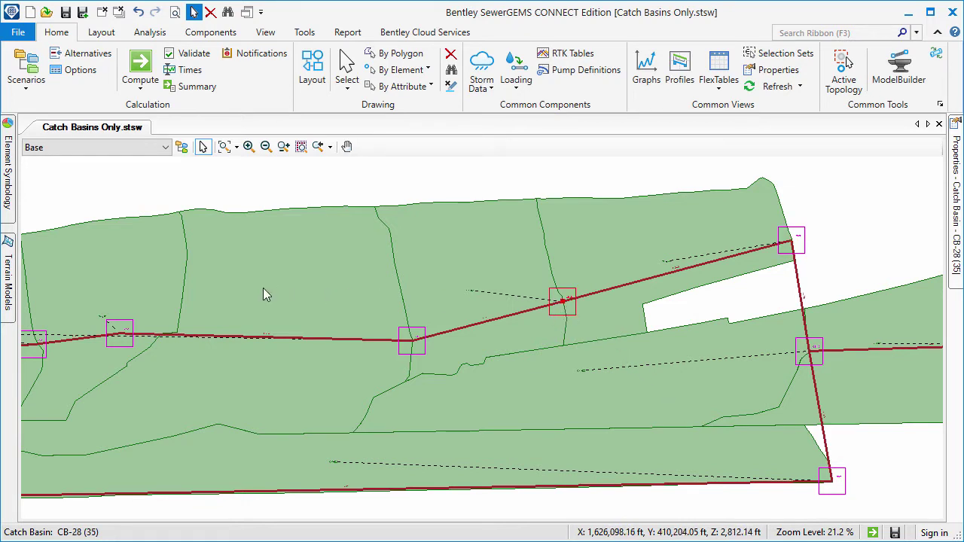
click(9, 285)
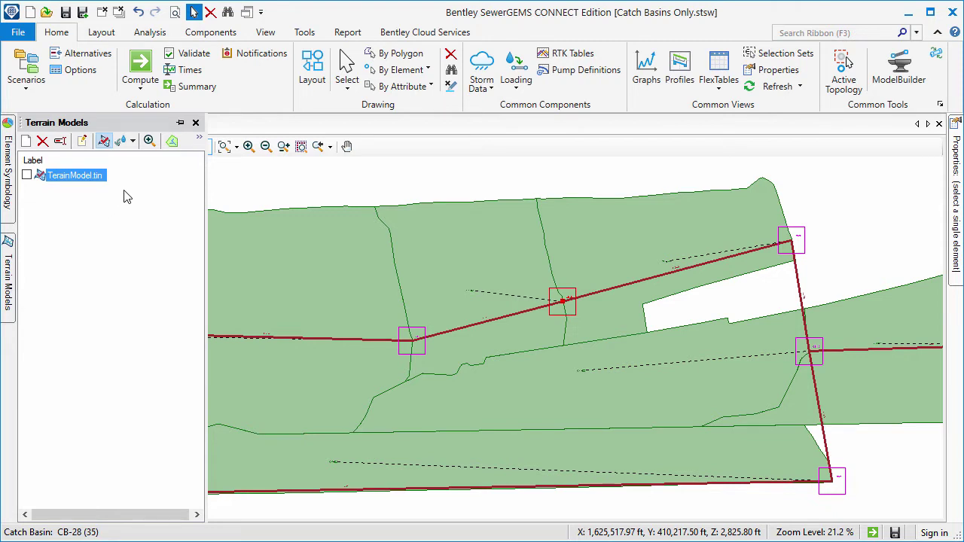
click(172, 143)
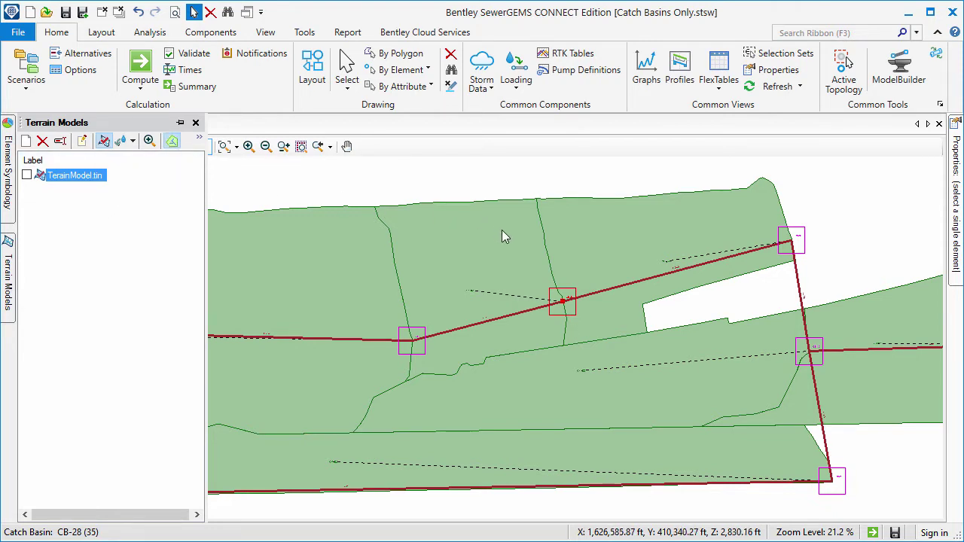
click(126, 145)
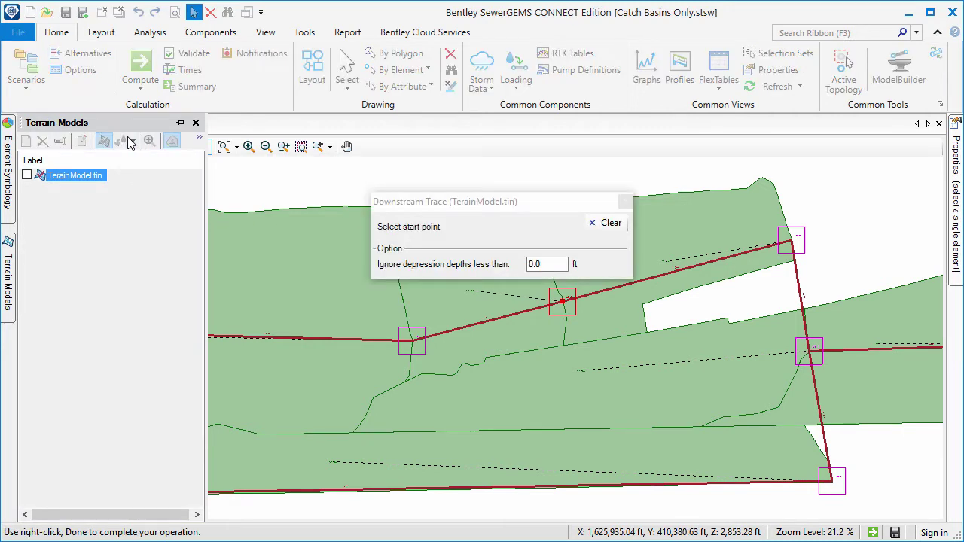
- Trace downstream flow from two points around CB-28, then close the trace window
mouse_move(570, 203)
mouse_down()
mouse_move(280, 263)
mouse_move(277, 293)
mouse_up()
click(544, 205)
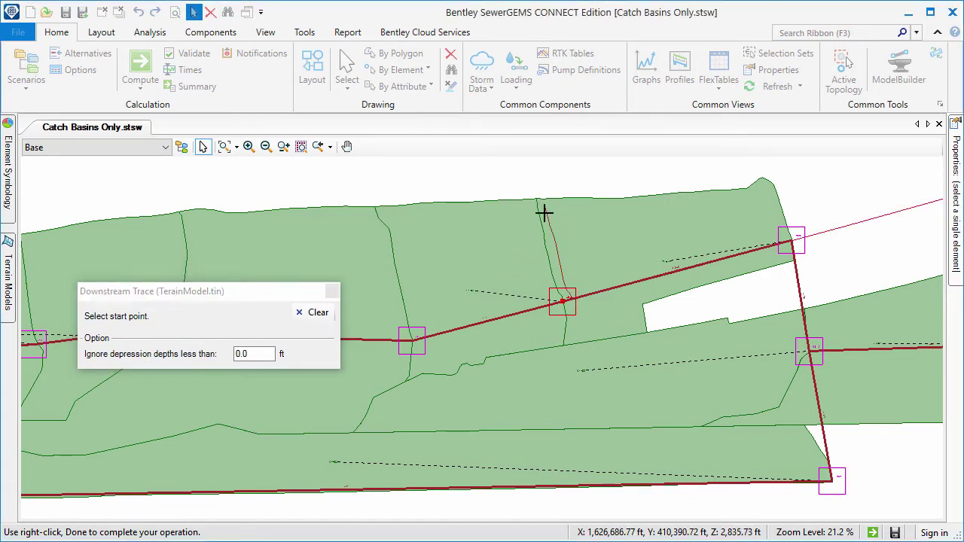
click(574, 333)
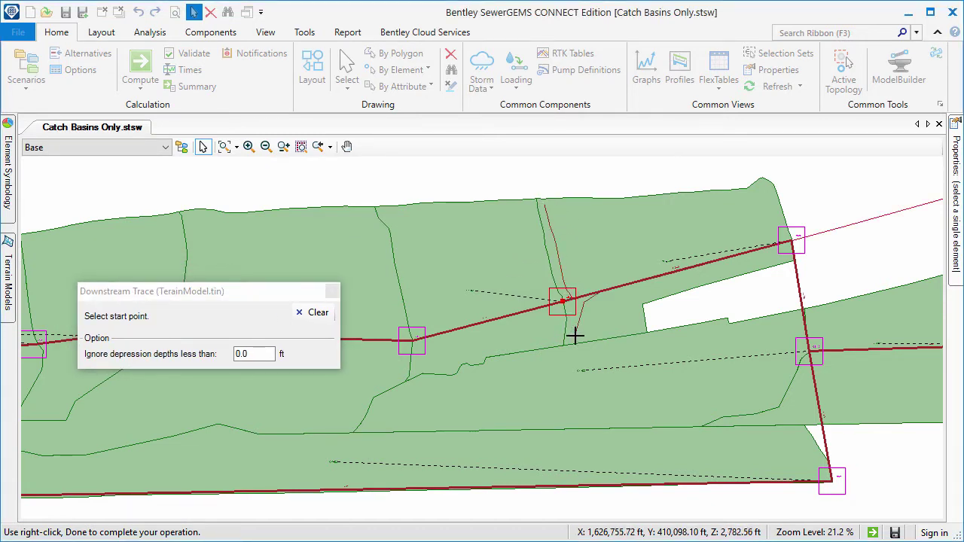
click(331, 291)
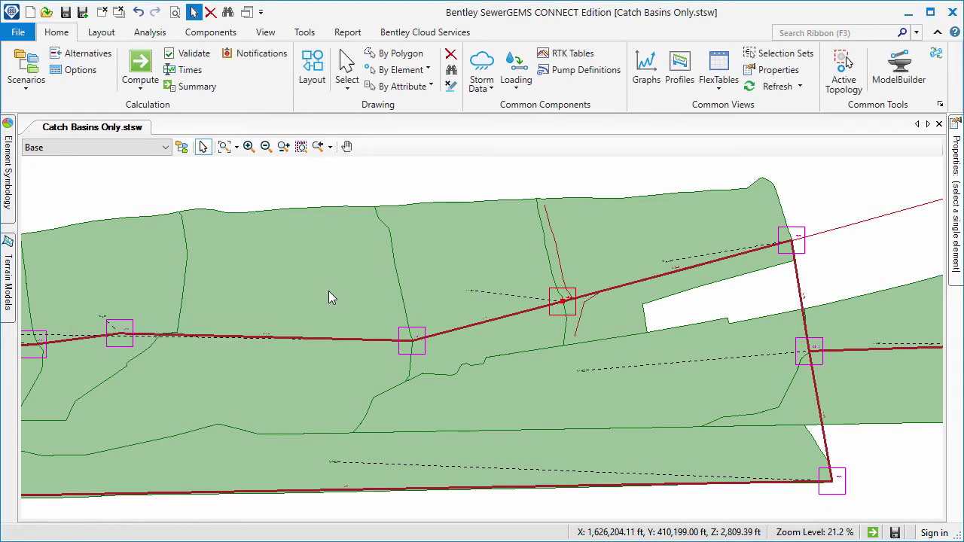
- Drag catch basin CB-28 slightly to the right along its pipe
scroll(680, 274, up, 5)
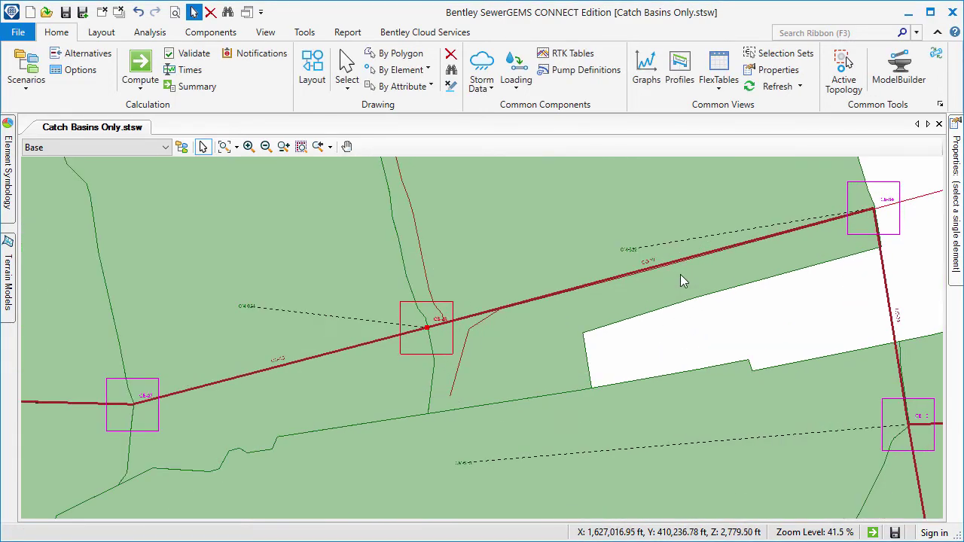
scroll(403, 320, up, 2)
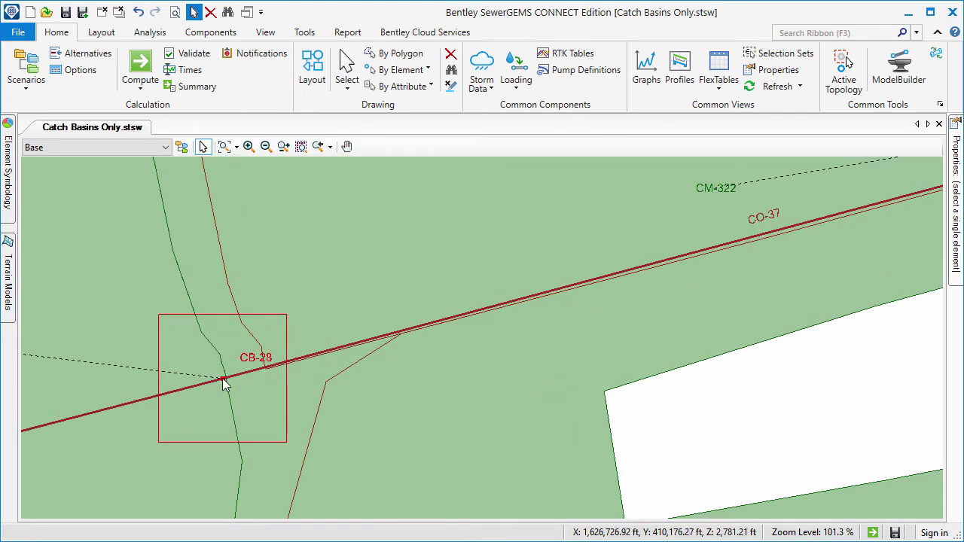
drag(225, 379, 475, 316)
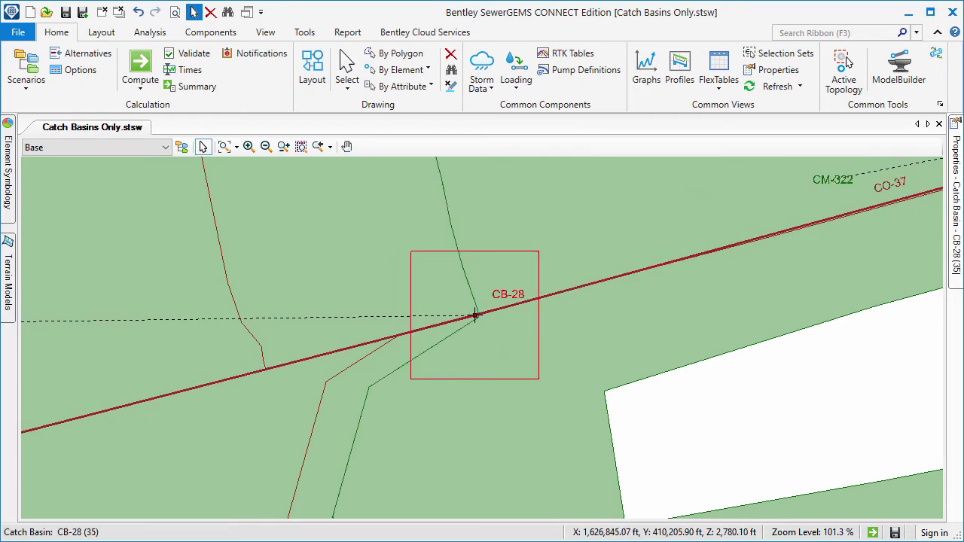
scroll(475, 315, down, 8)
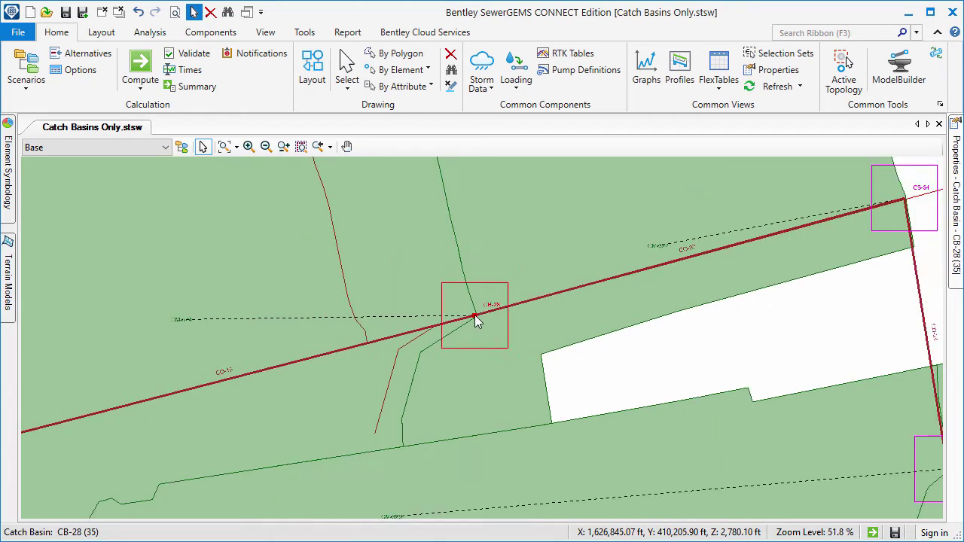
scroll(434, 360, up, 2)
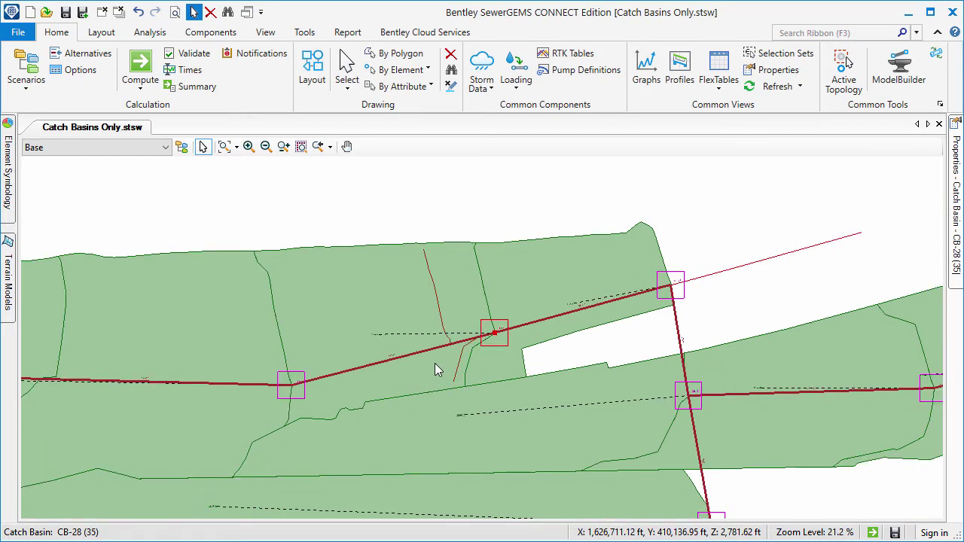
click(437, 281)
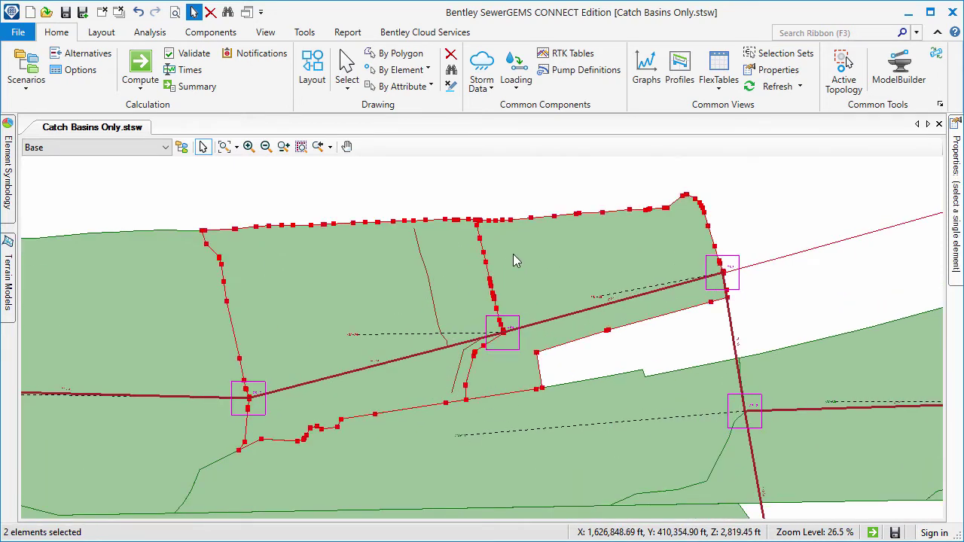
click(433, 188)
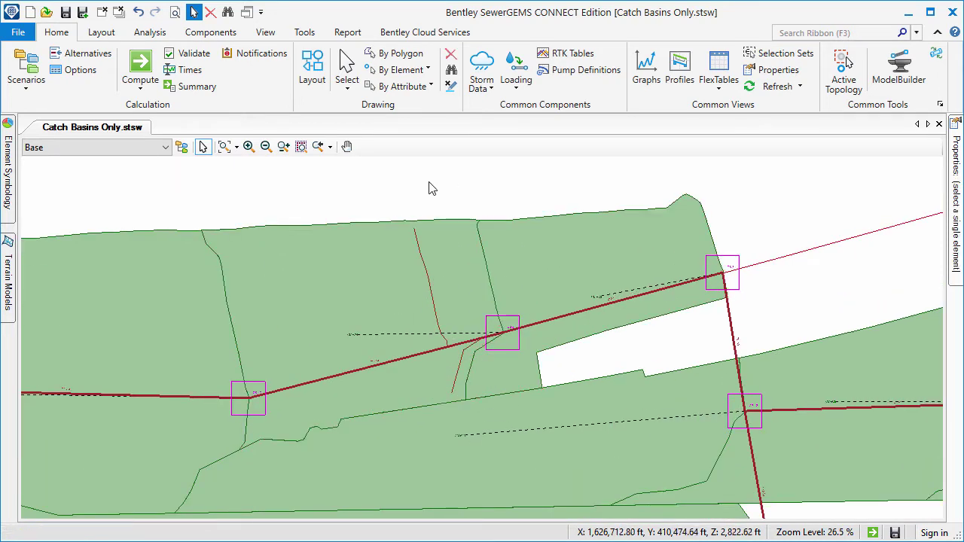
- Clear the downstream trace results from the Terrain Models trace dropdown
click(6, 273)
click(133, 141)
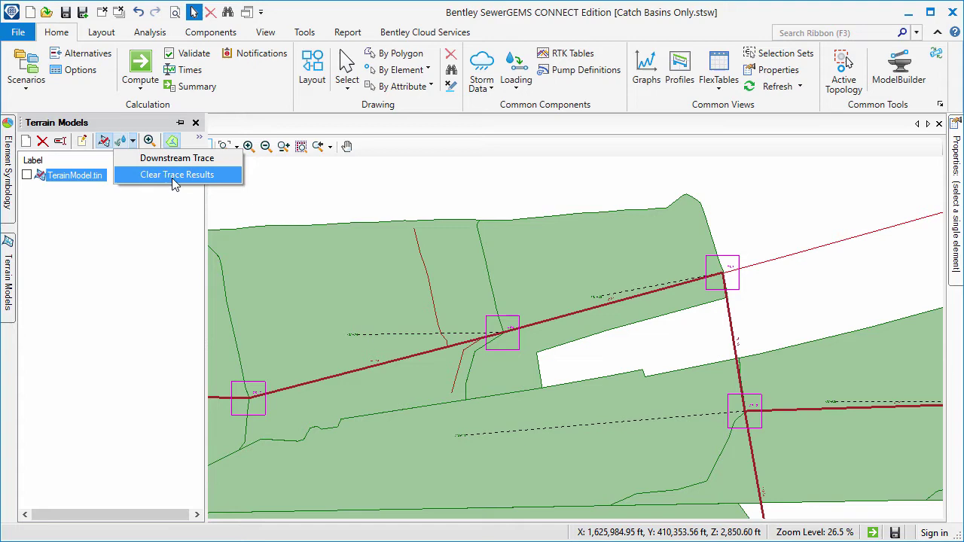
click(177, 176)
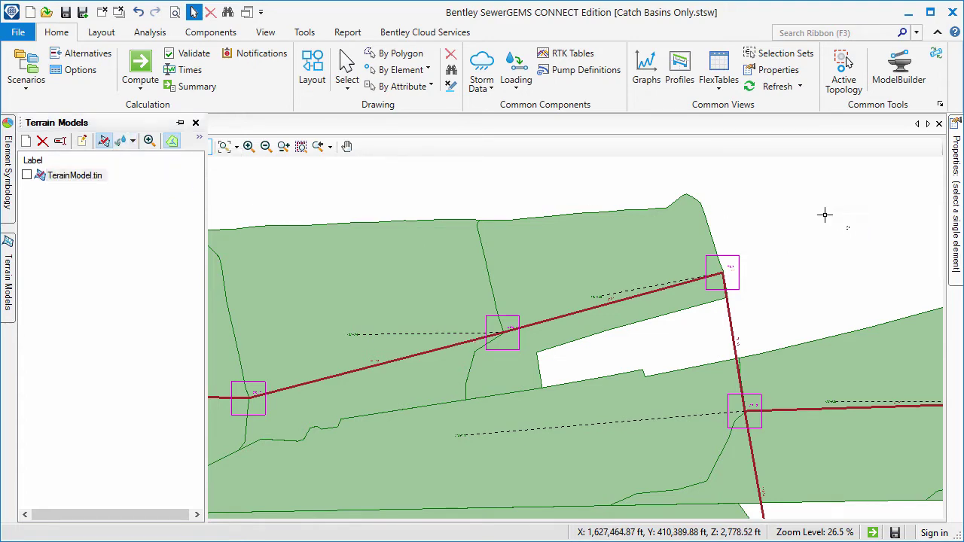
scroll(776, 193, down, 4)
scroll(680, 291, up, 3)
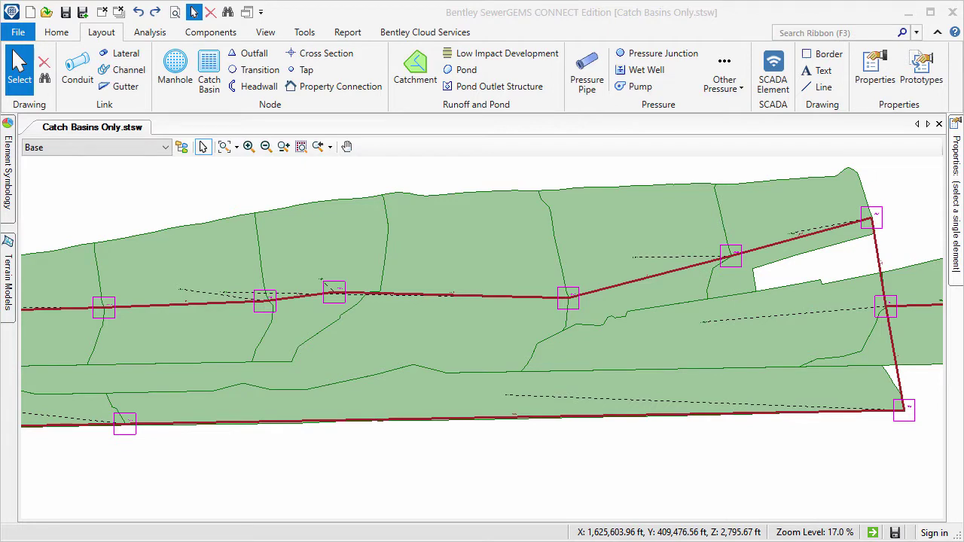
- Run a Downstream Trace from a point near the lower-left conduit, drawing red flow lines
click(8, 286)
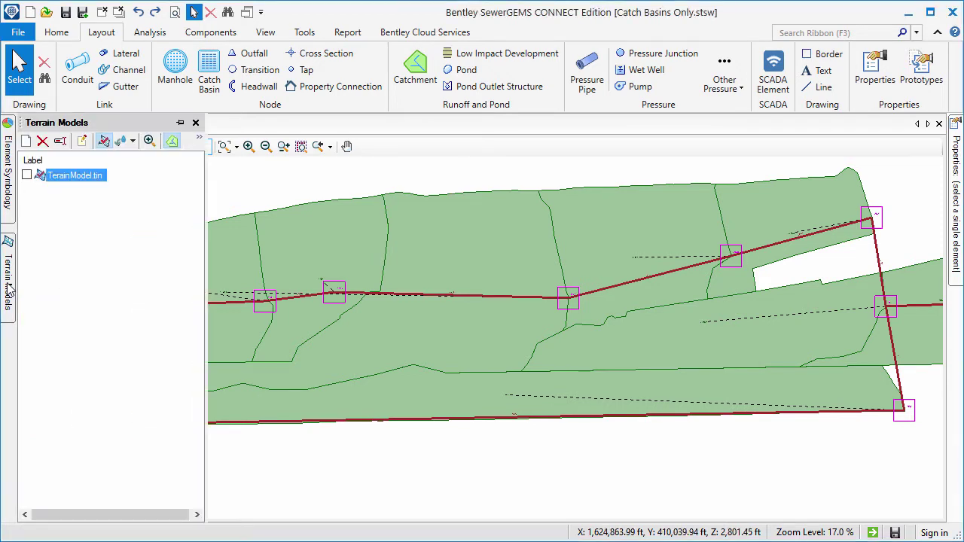
click(119, 141)
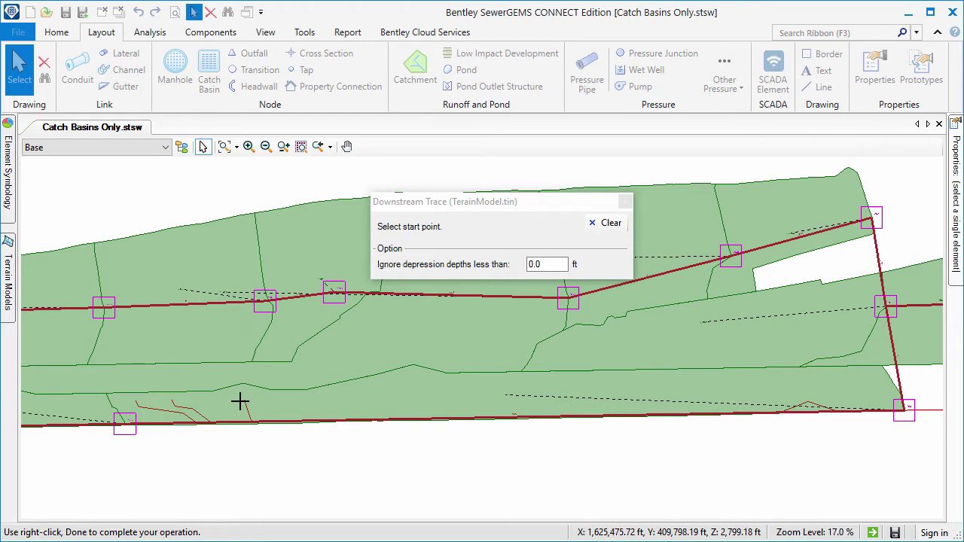
click(624, 203)
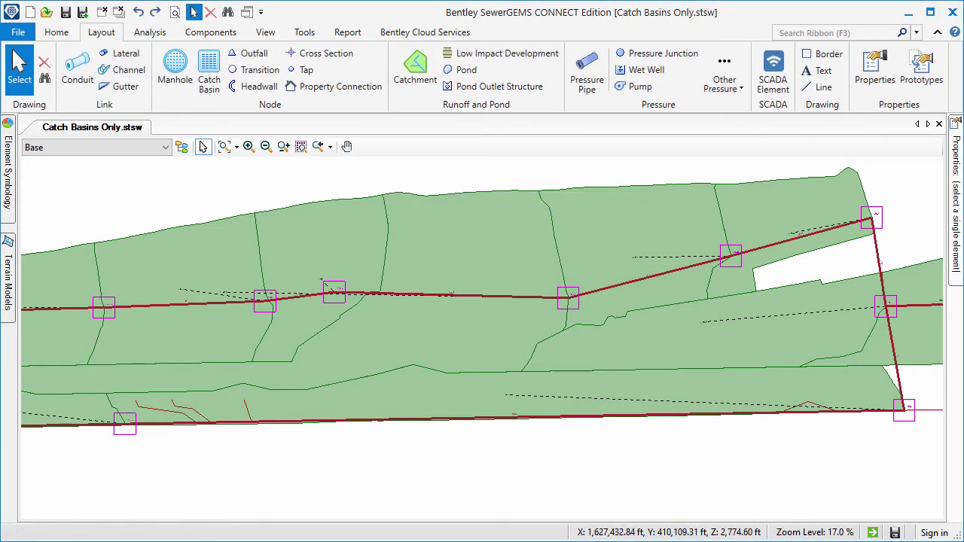
click(9, 293)
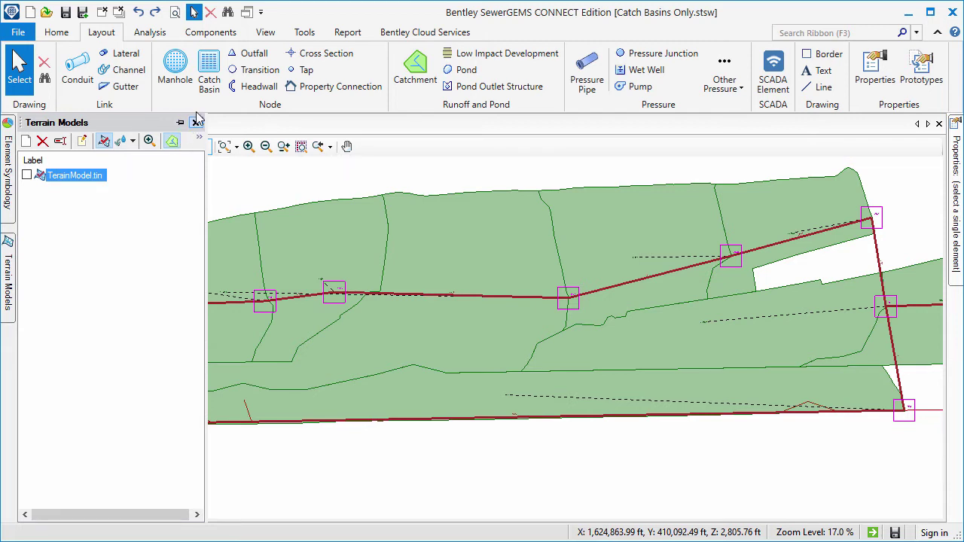
- Place new catch basin CB-36 on conduit CO-24, splitting the conduit at it
click(208, 76)
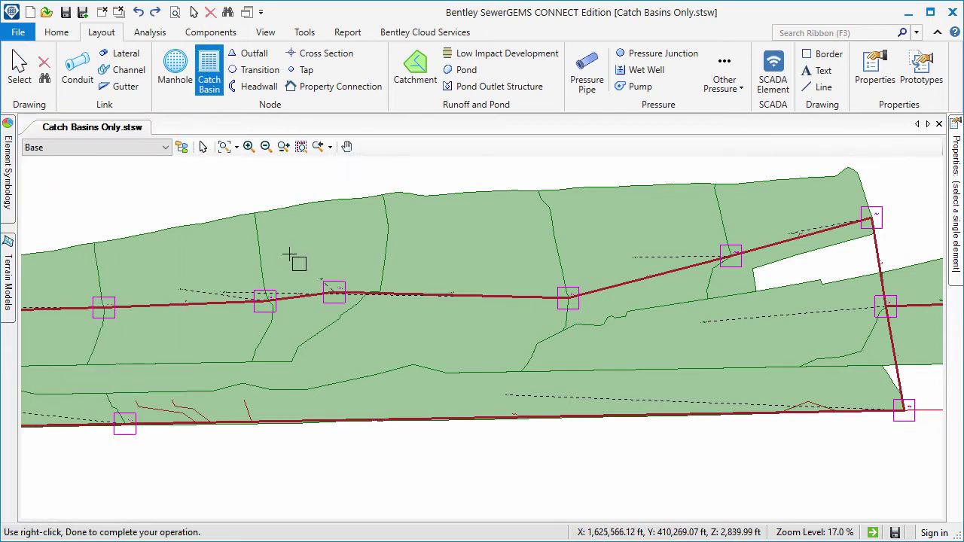
scroll(522, 425, up, 3)
scroll(527, 423, up, 2)
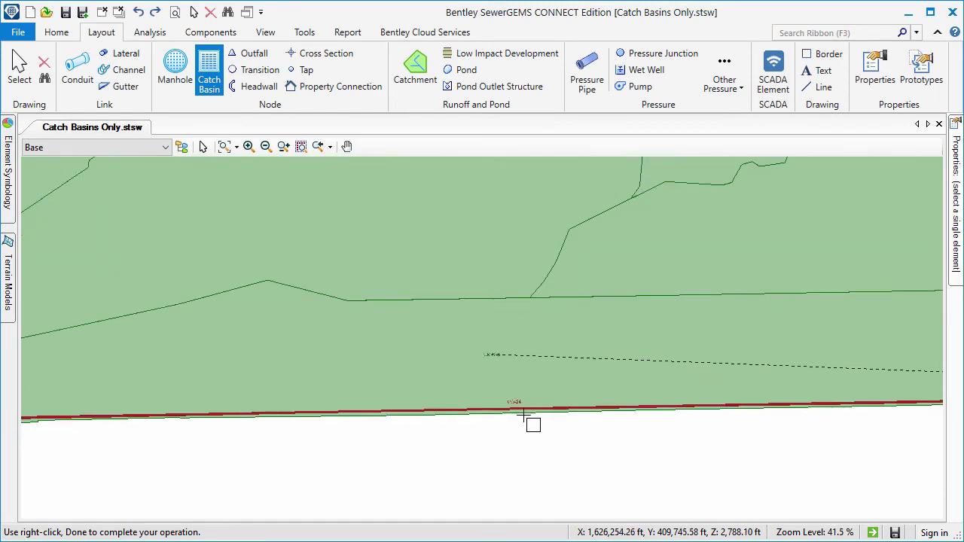
scroll(394, 379, down, 2)
scroll(510, 411, up, 2)
scroll(507, 399, up, 1)
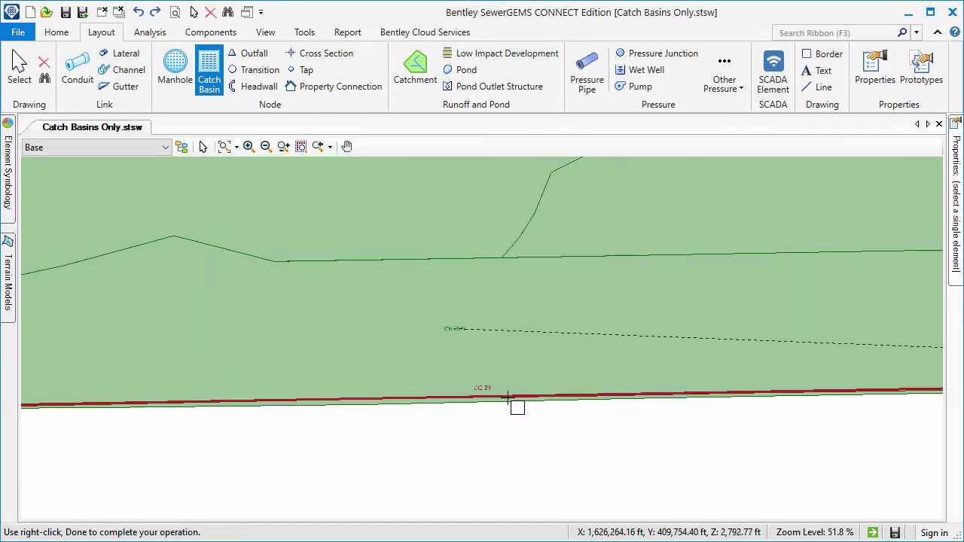
click(499, 399)
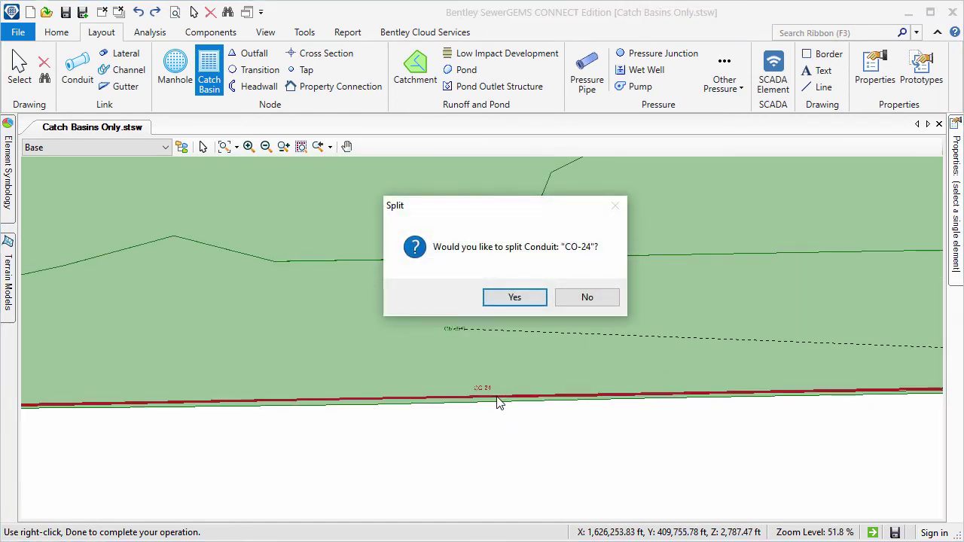
click(513, 298)
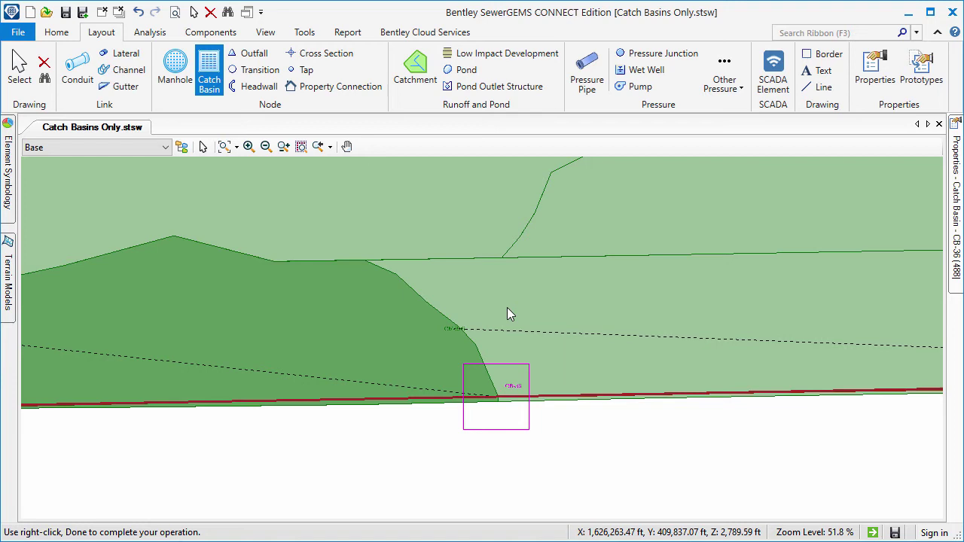
scroll(302, 289, down, 3)
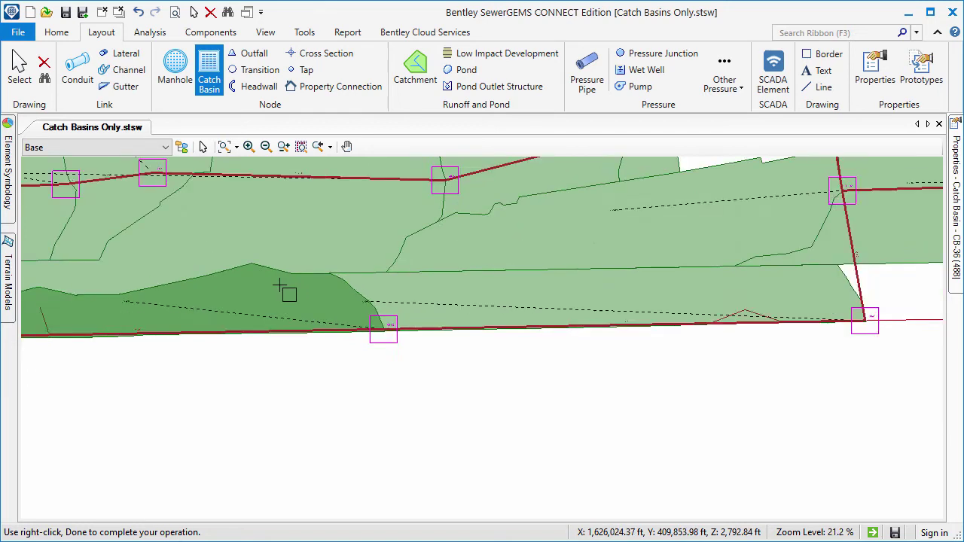
scroll(708, 317, up, 3)
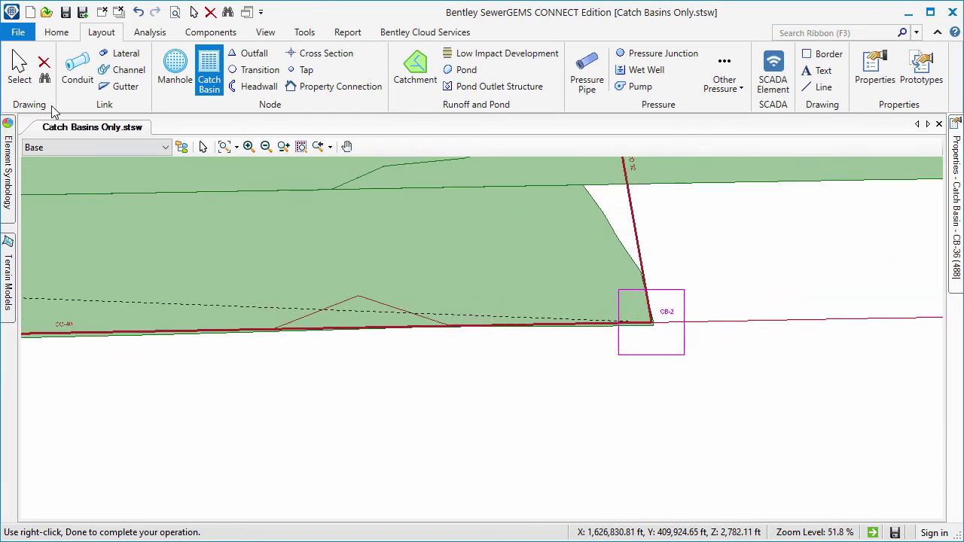
key(Escape)
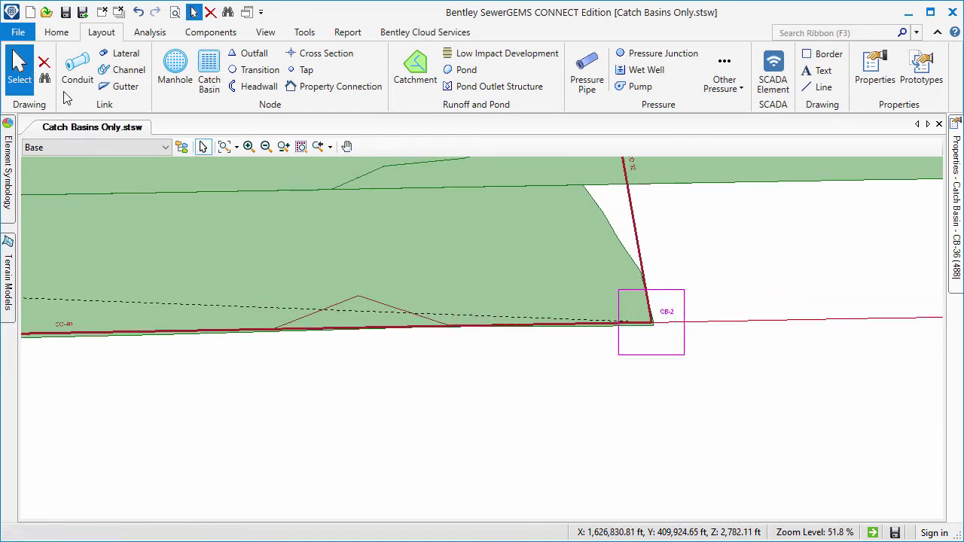
- Redelineate catch basin CB-2's catchment from its right-click menu
right_click(654, 324)
click(691, 529)
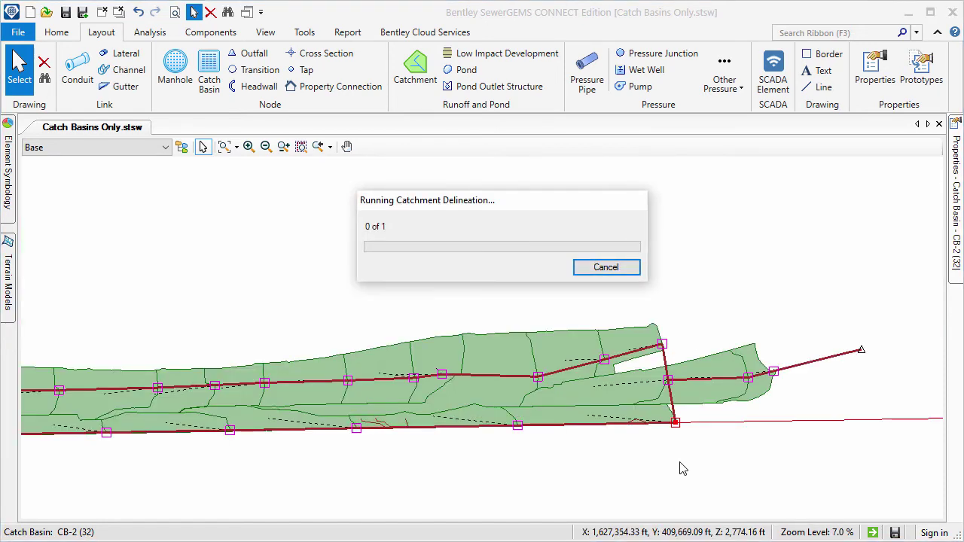
scroll(674, 470, up, 3)
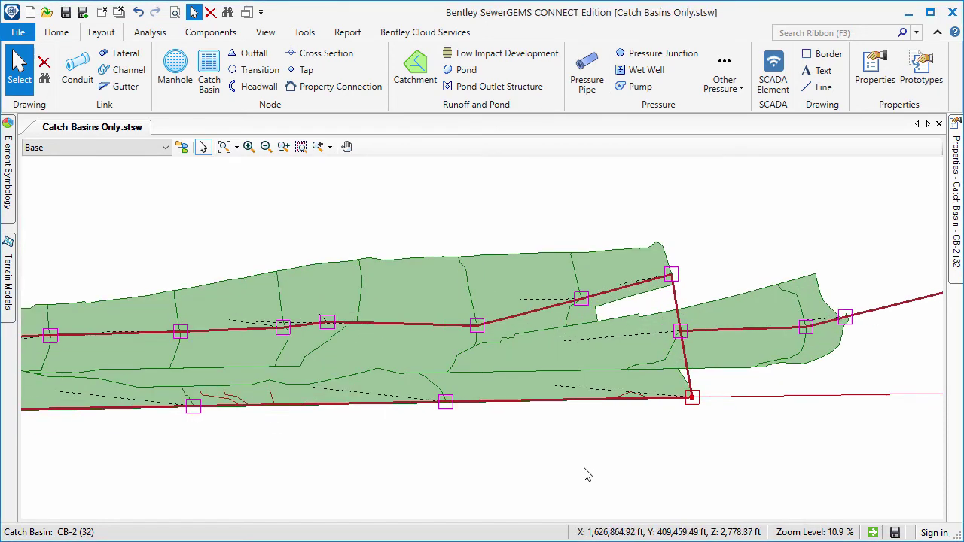